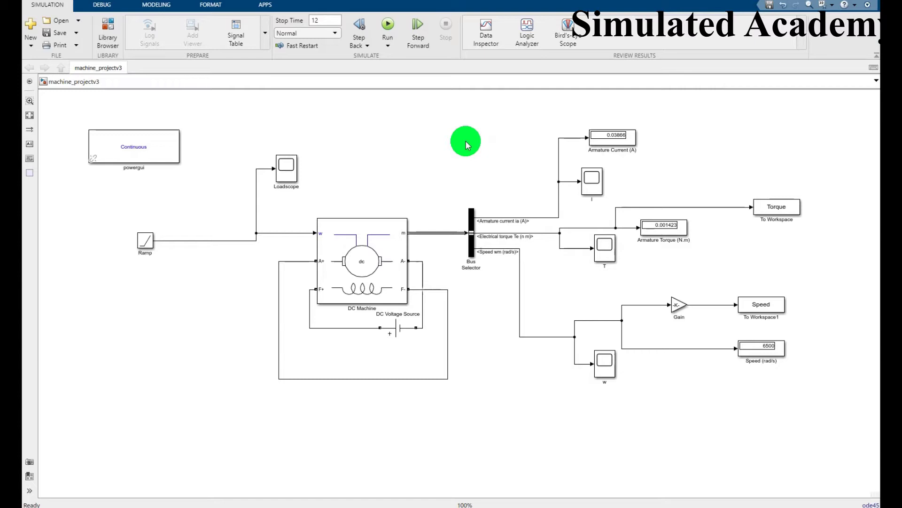
Point out the model's DC Machine, Ramp, DC Voltage Source, Bus Selector, Armature Current, Torque and Gain blocks
left_click(377, 257)
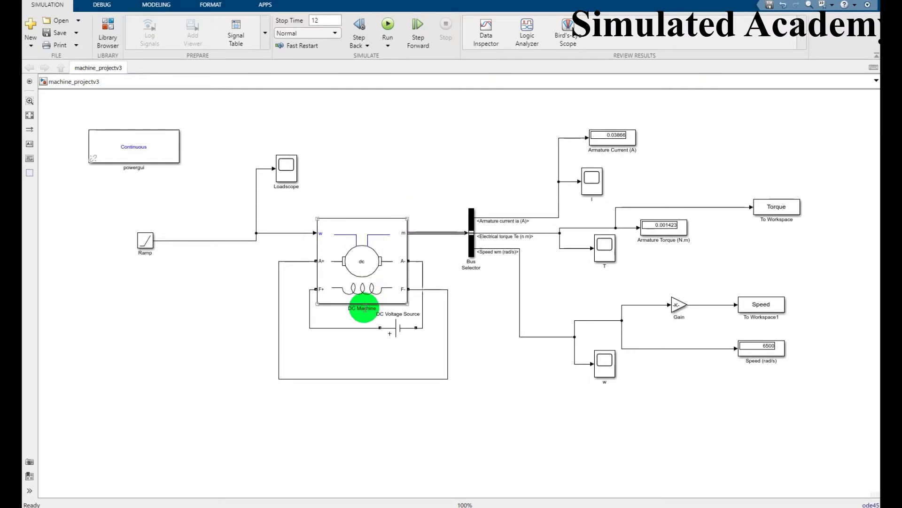
left_click(142, 248)
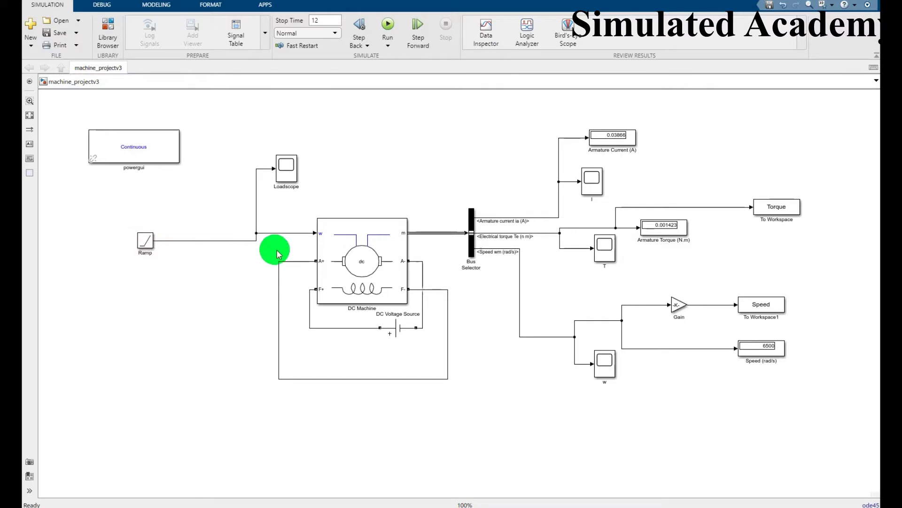
left_click(394, 332)
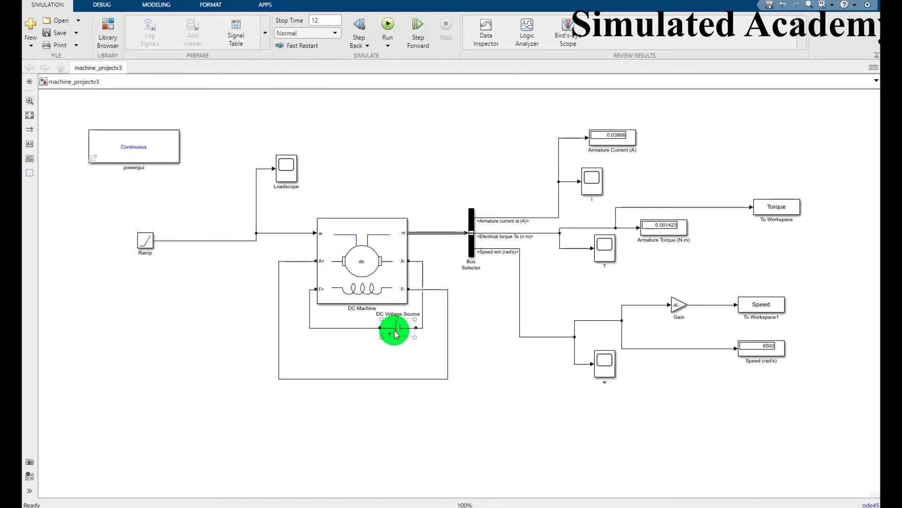
left_click(472, 251)
left_click(592, 181)
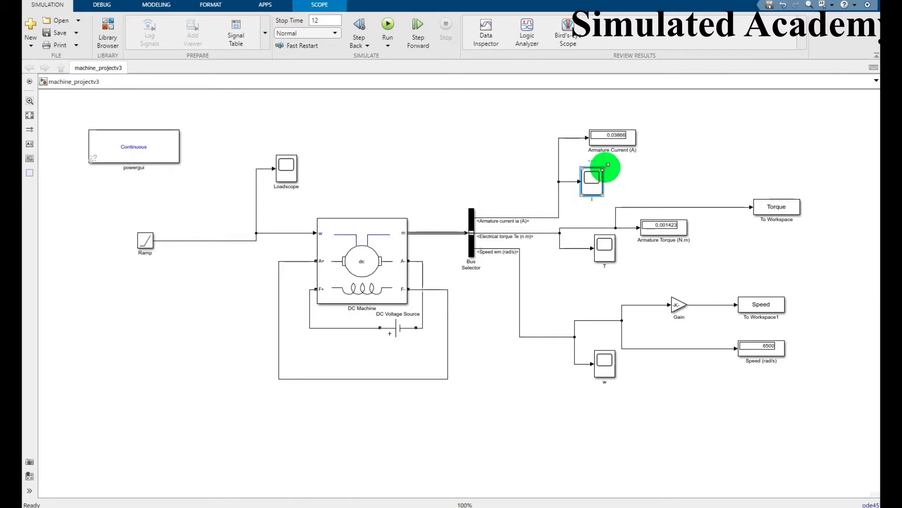
left_click(613, 139)
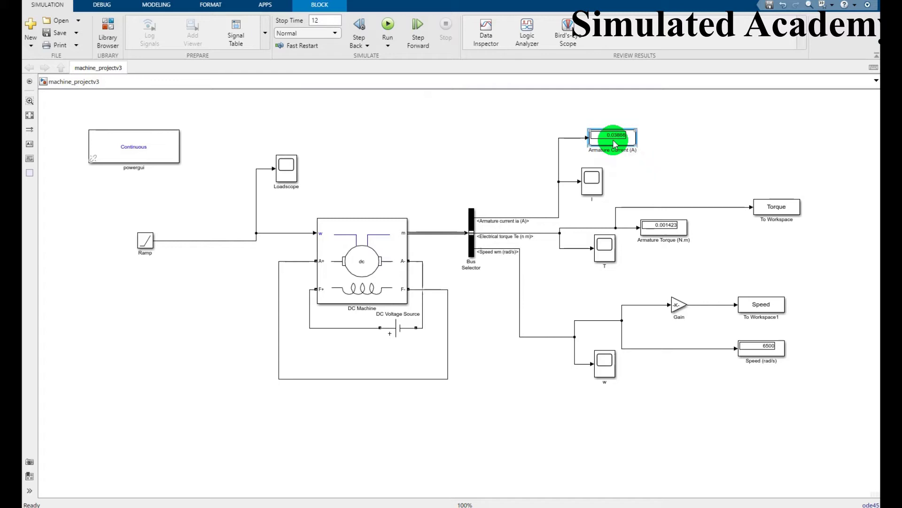
left_click(777, 211)
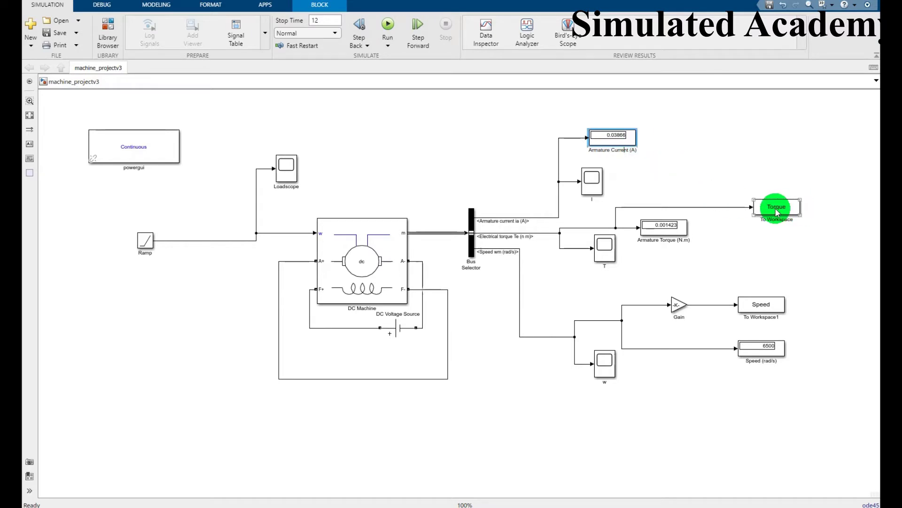
left_click(670, 303)
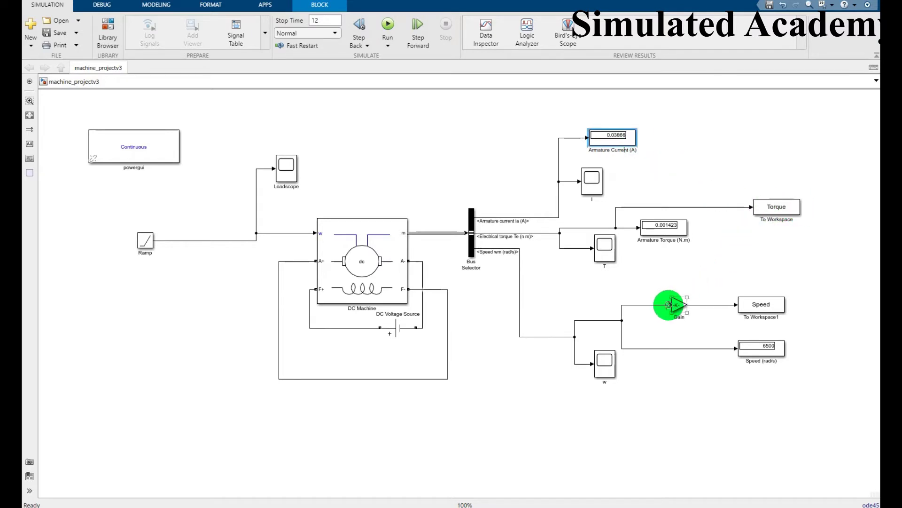
left_click(653, 342)
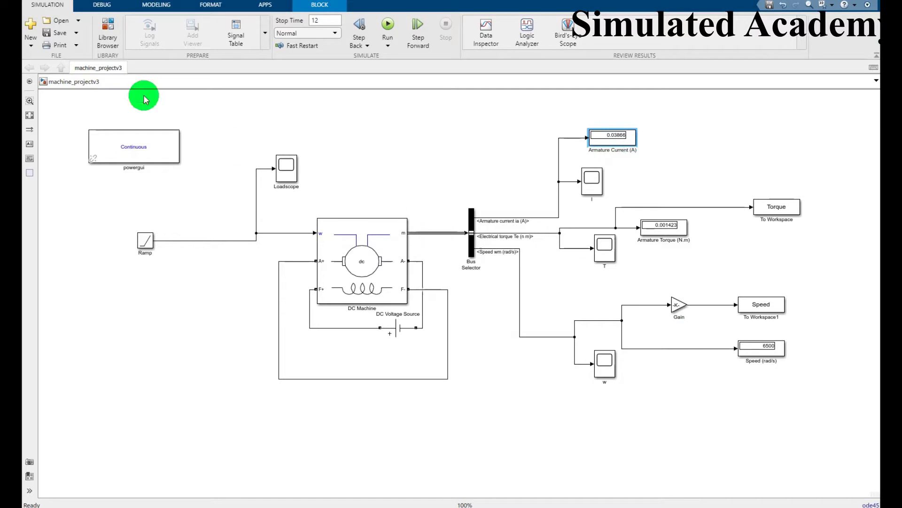
Show the block library search, then point out the powergui block
left_click(108, 30)
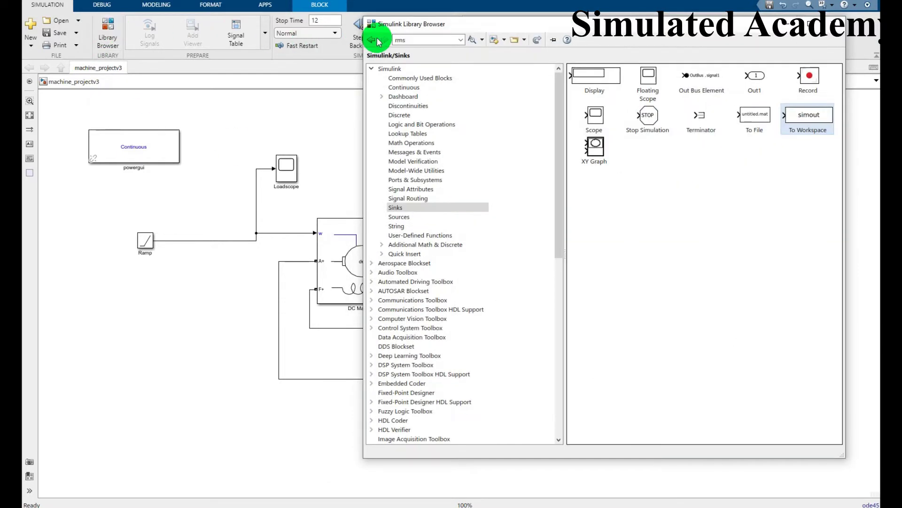
left_click(415, 40)
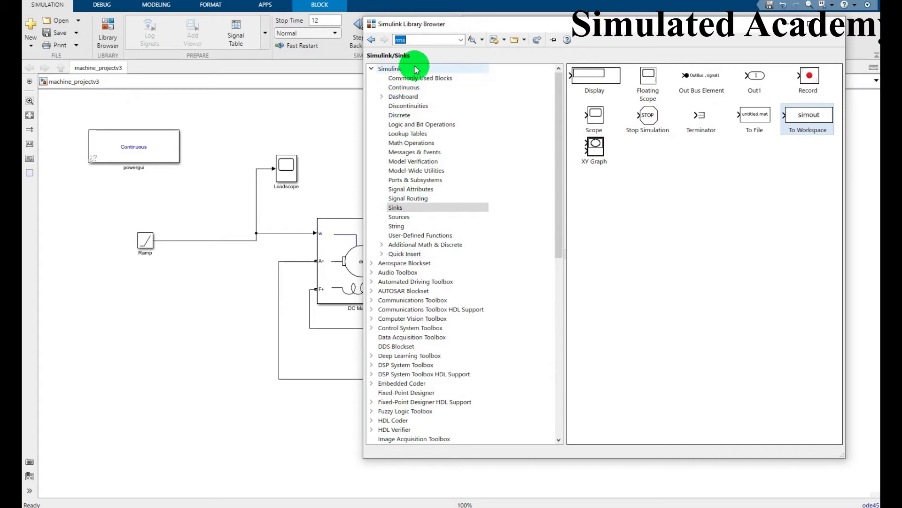
left_click(840, 24)
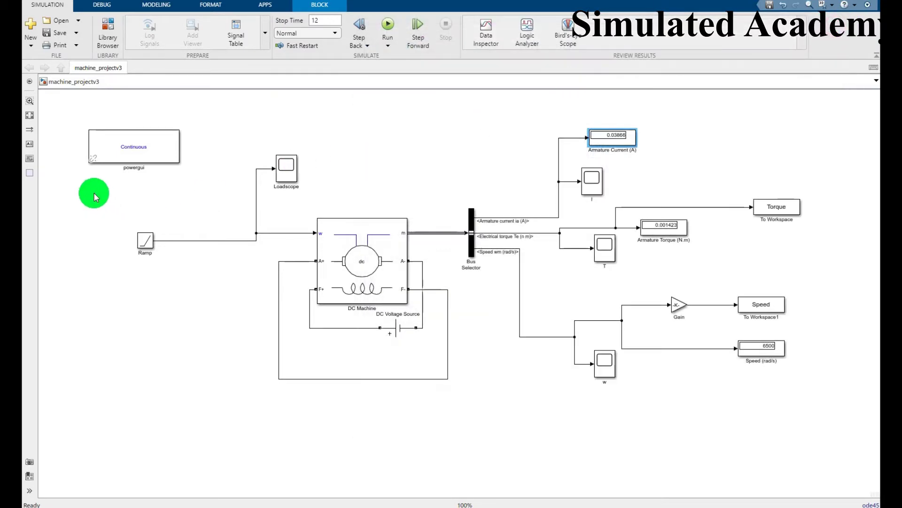
left_click(107, 159)
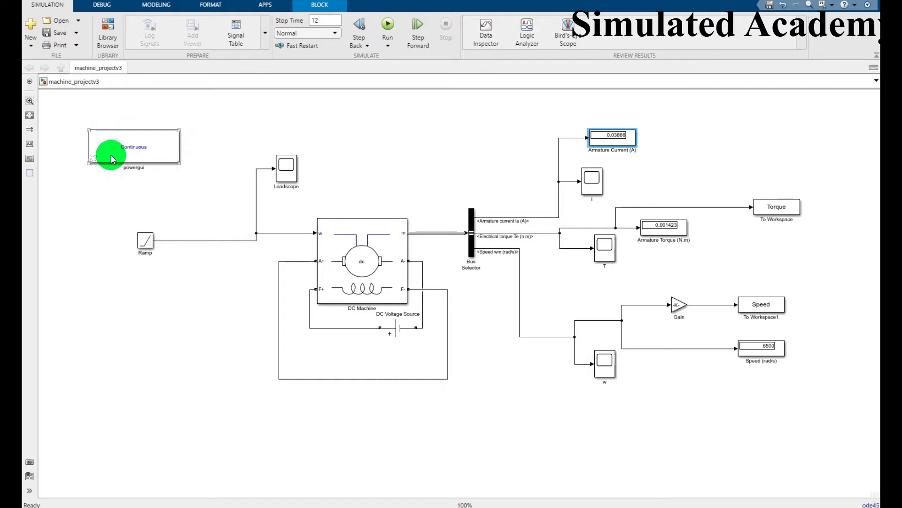
left_click(137, 102)
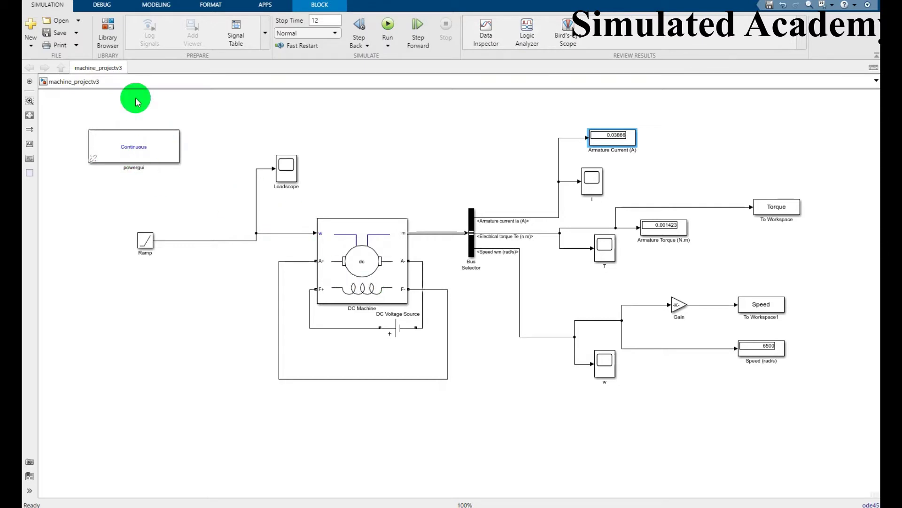
Search the library for 'dc machine', place a DC Machine block as a demo, then delete it
left_click(108, 31)
left_click(412, 39)
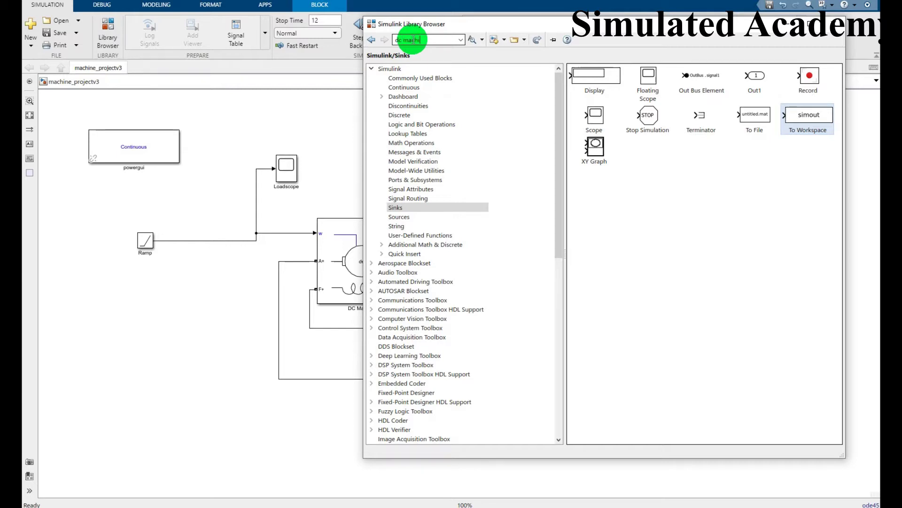
type("dc machine")
key("Return")
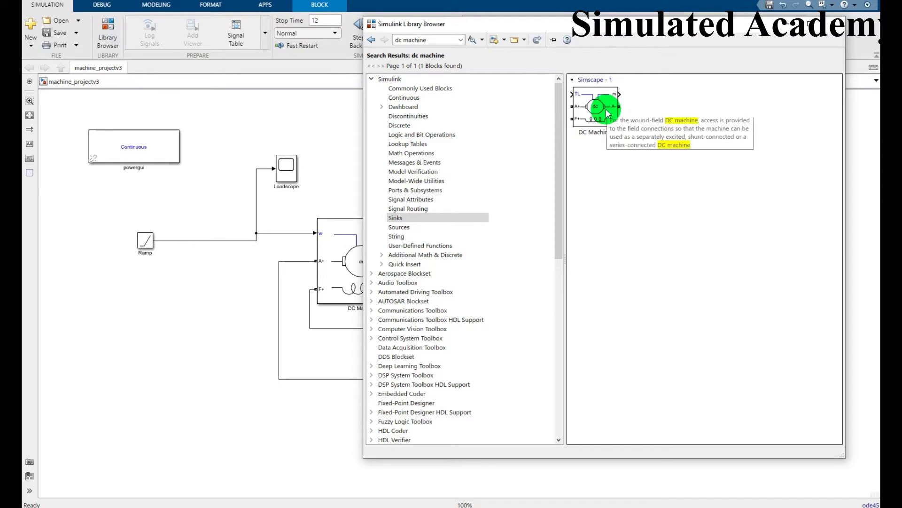
left_click_drag(607, 113, 245, 119)
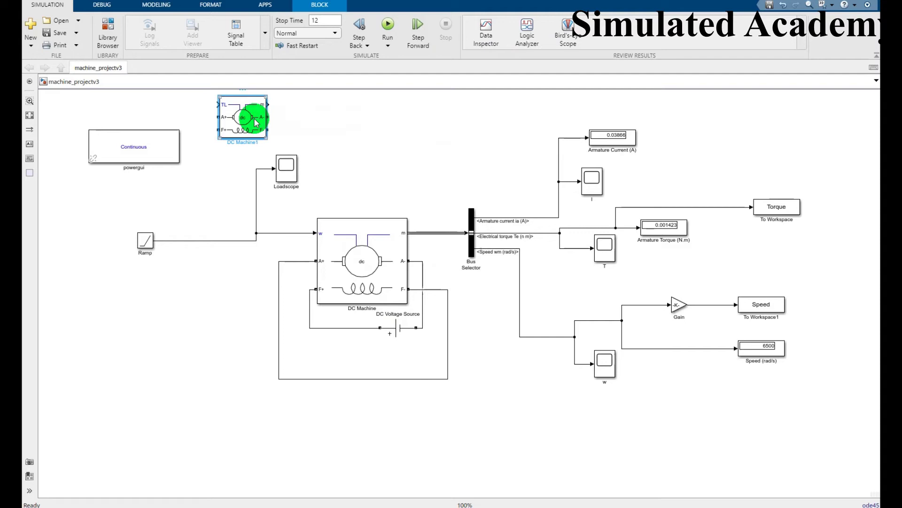
key("Delete")
Browse the Sources and Sinks library blocks, then return to the motor model
left_click(108, 28)
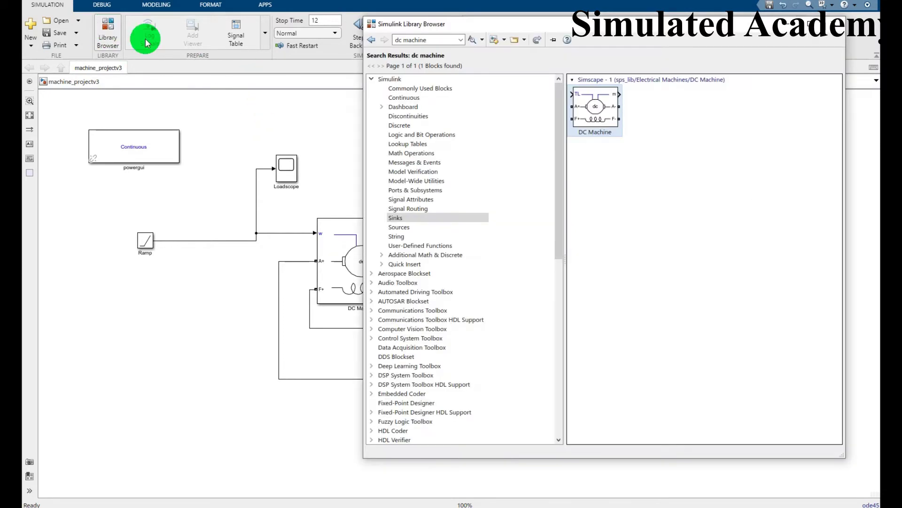
left_click(398, 226)
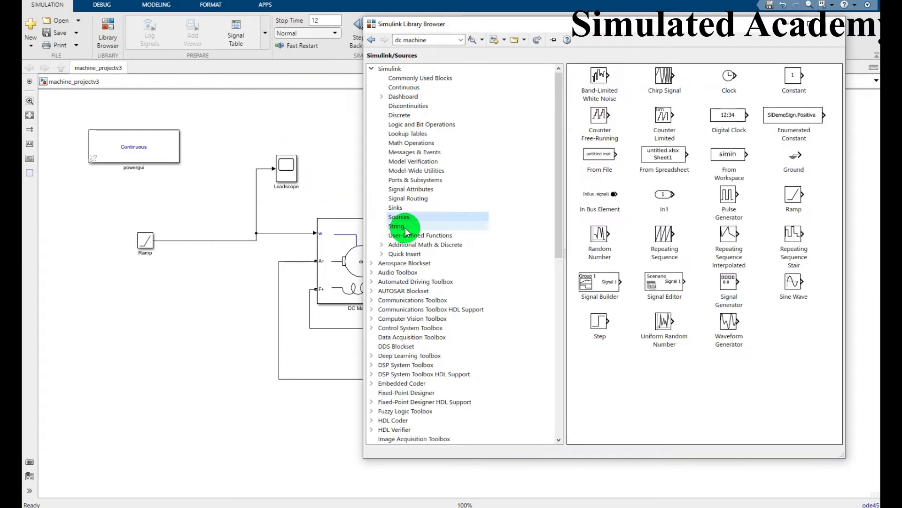
left_click(416, 208)
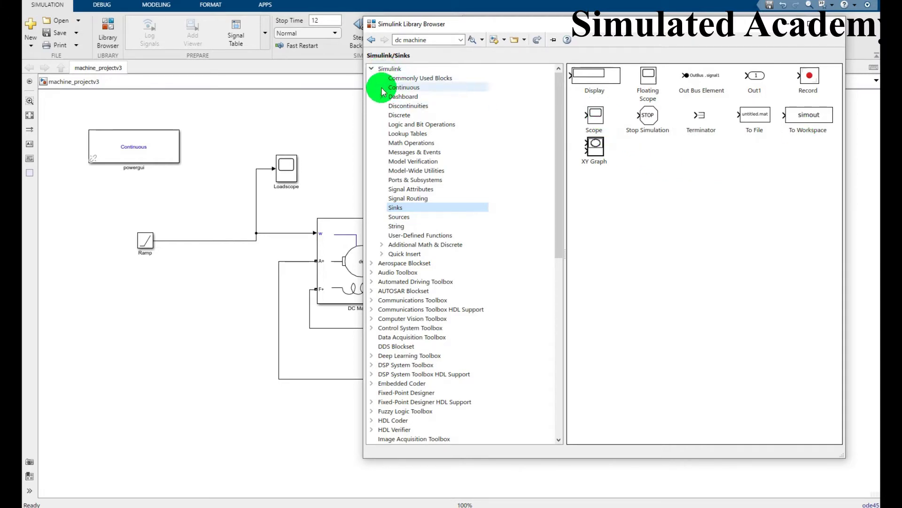
left_click(399, 217)
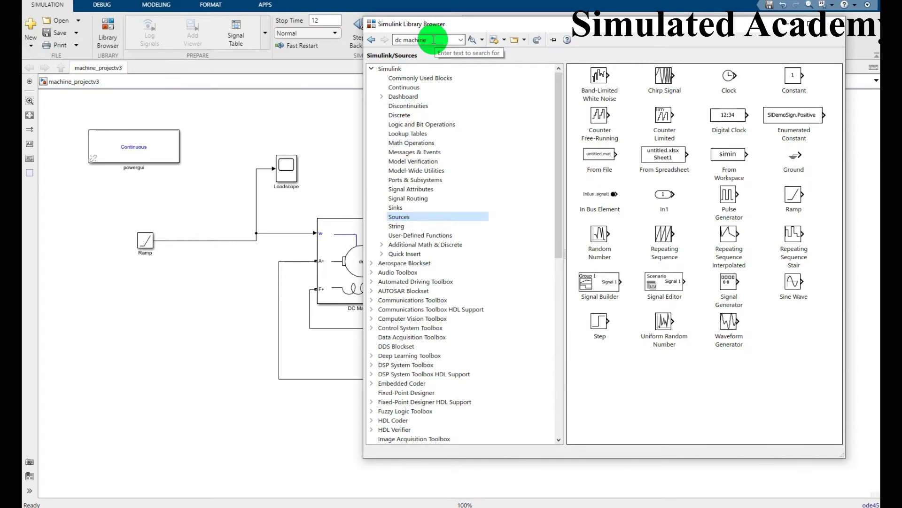
left_click(282, 92)
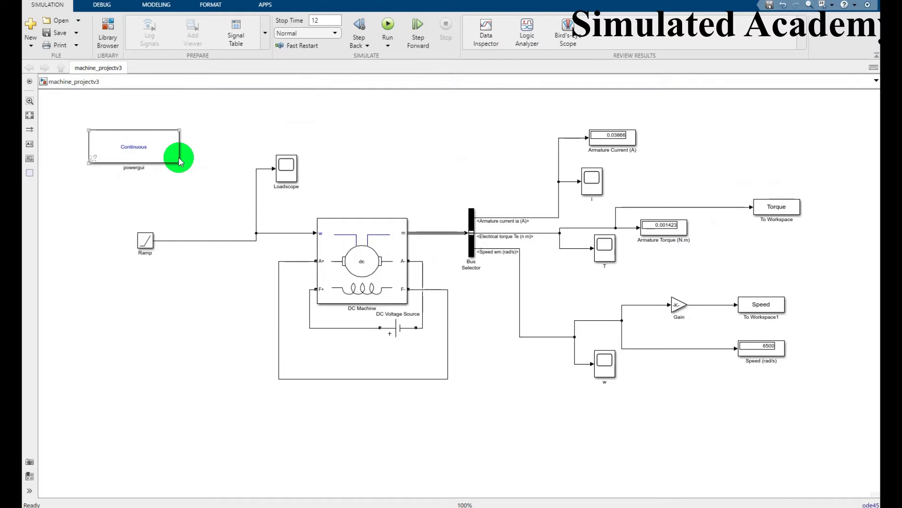
Review the Ramp, DC Machine (resistance, inductance, sample time) and DC Voltage Source parameters
double_click(146, 240)
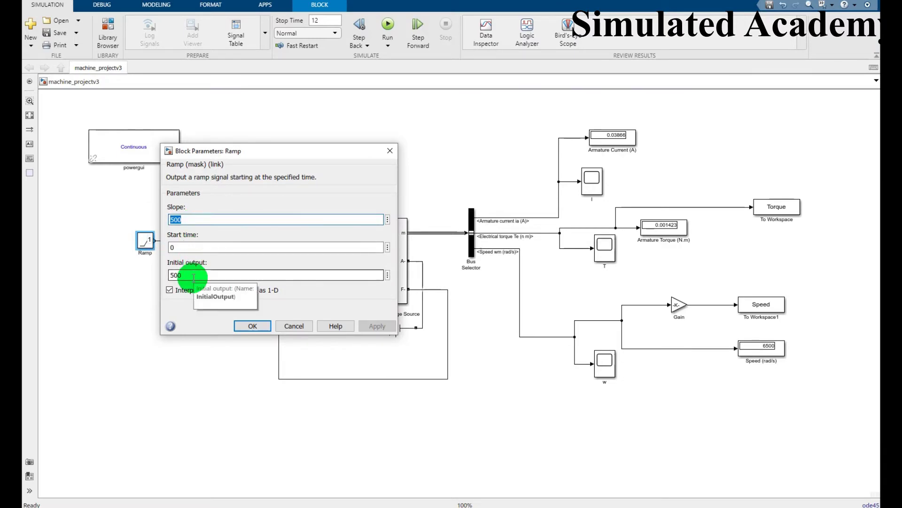
left_click(250, 324)
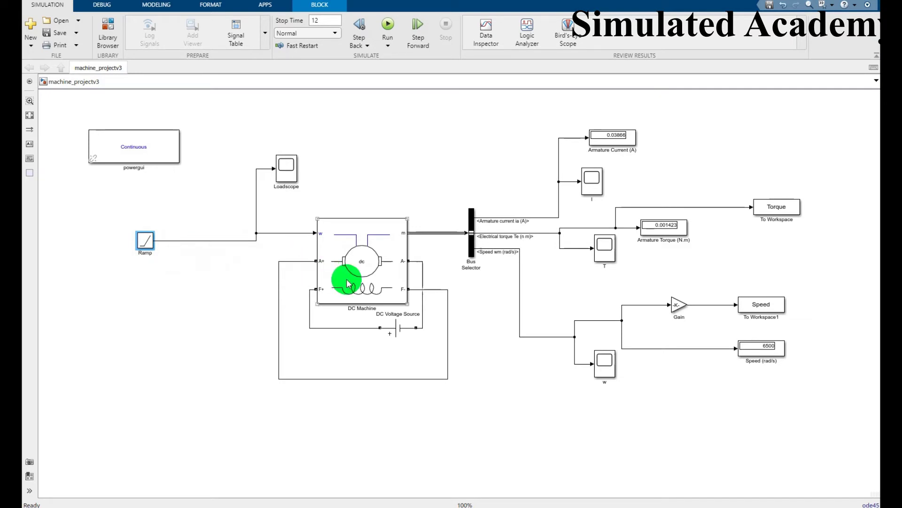
double_click(358, 243)
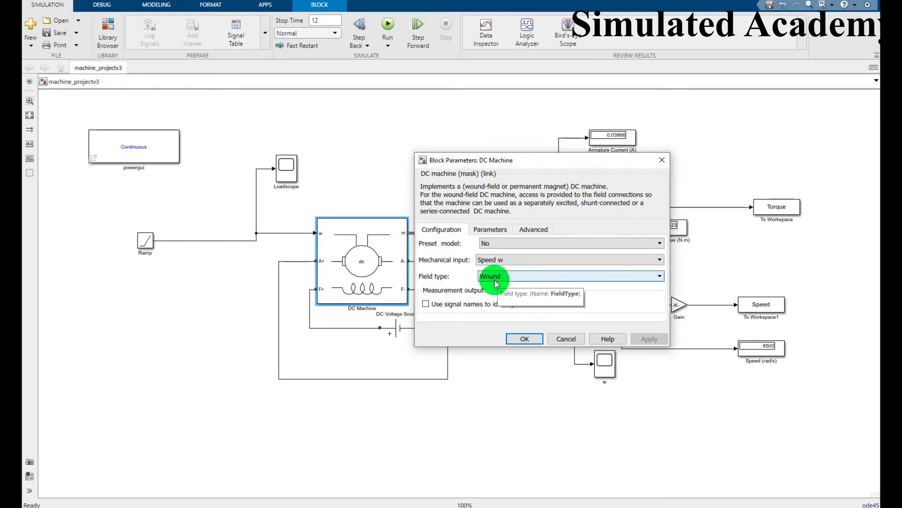
left_click(501, 232)
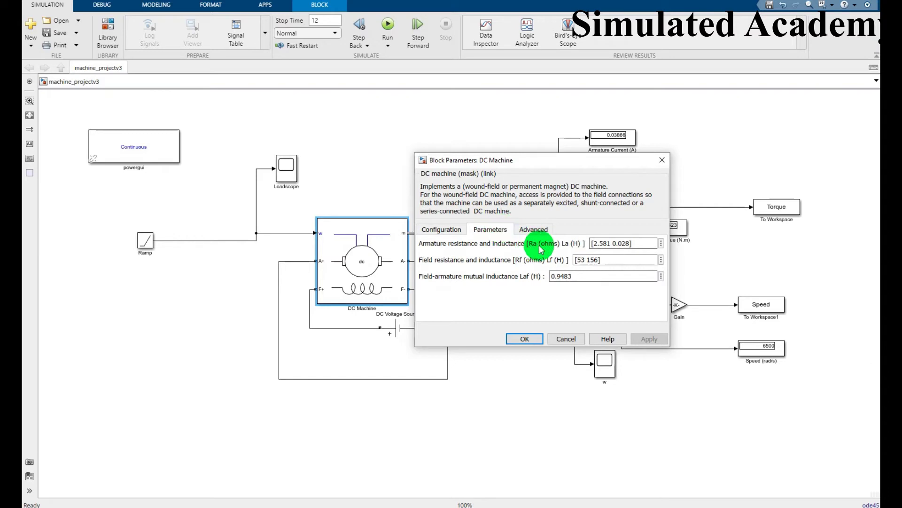
left_click(610, 243)
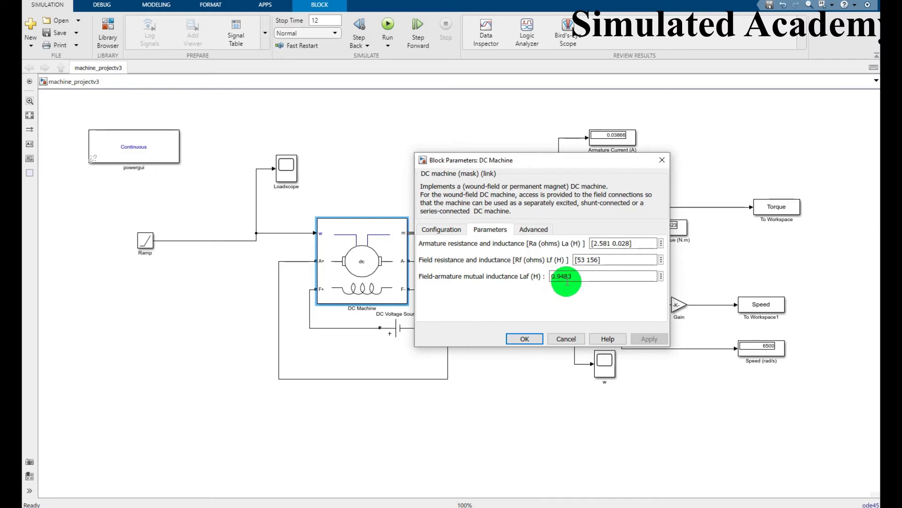
left_click(530, 229)
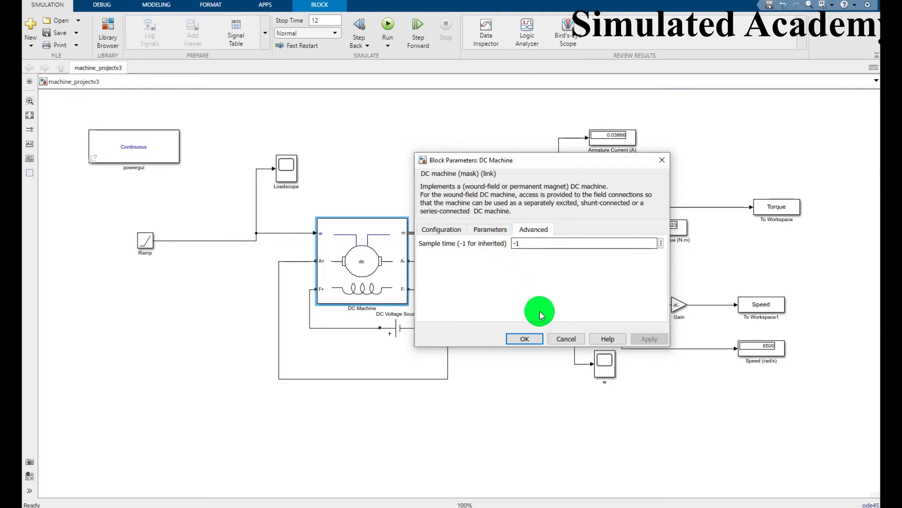
left_click(527, 337)
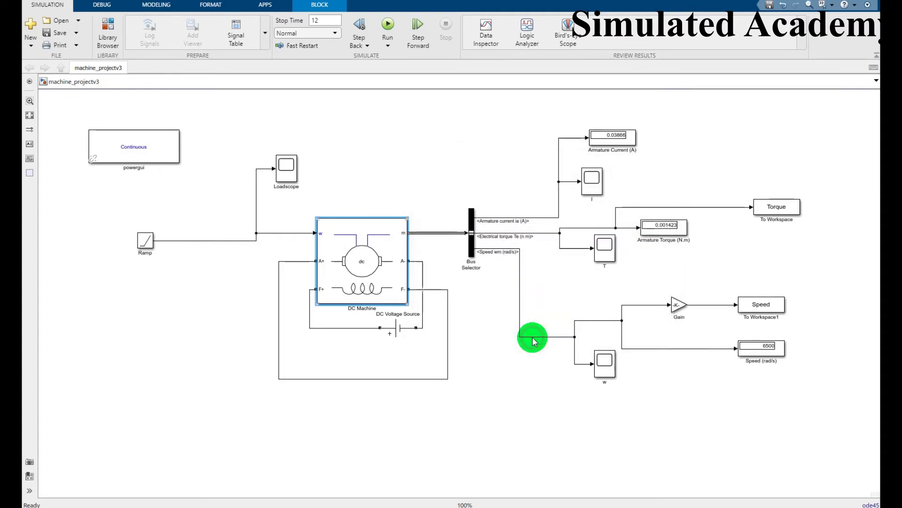
double_click(397, 333)
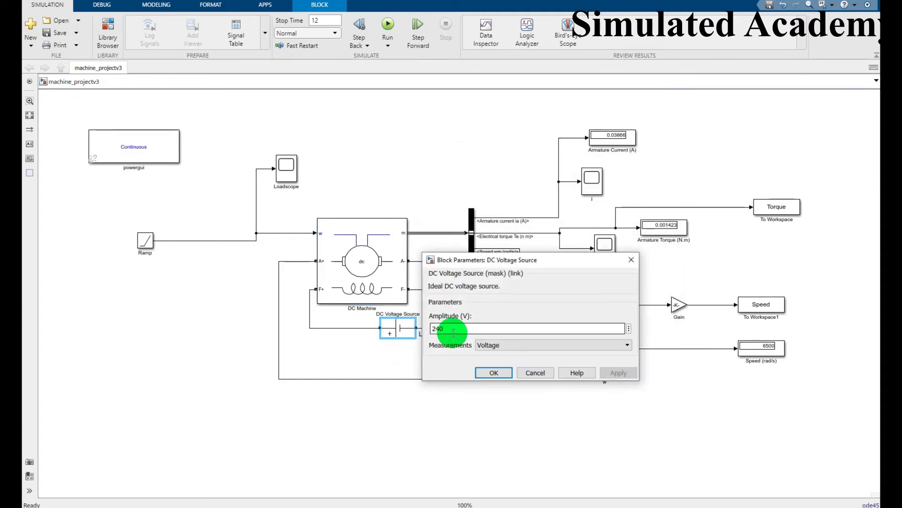
left_click(494, 372)
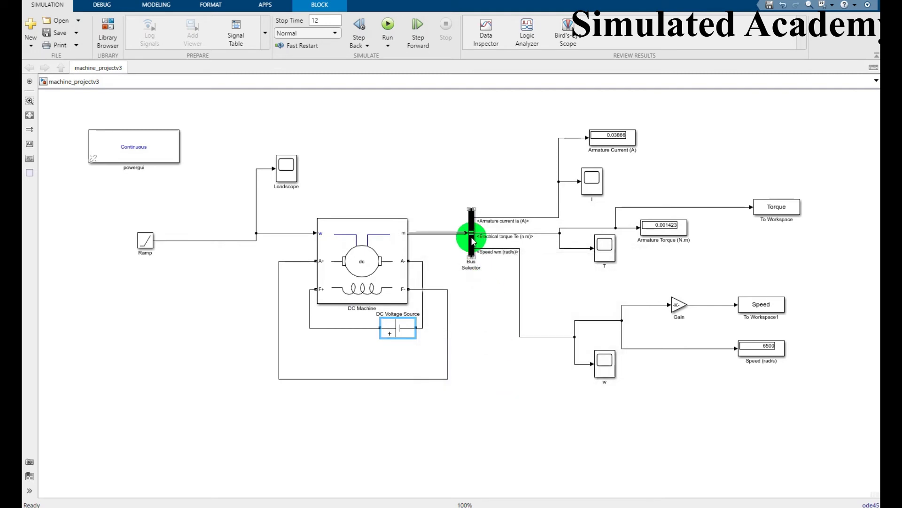
Point out the armature current I, torque T and speed w scopes plus the Torque output
left_click(605, 138)
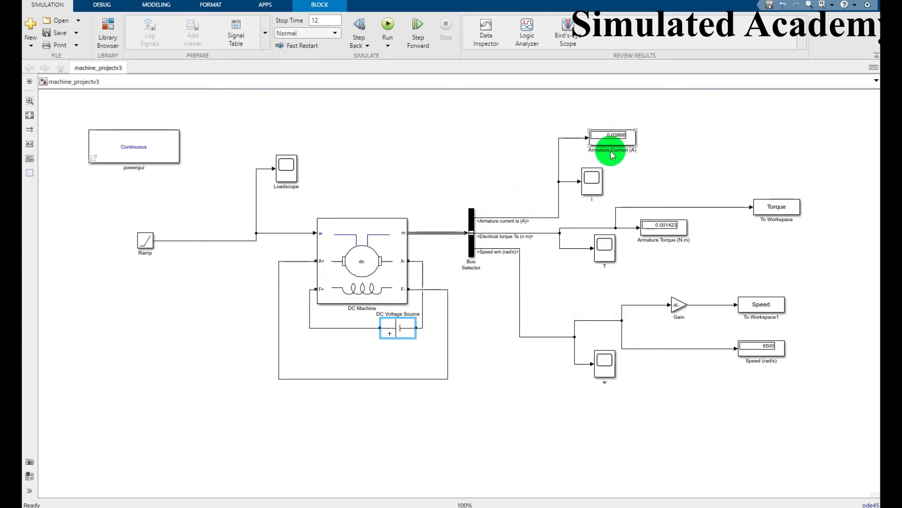
left_click(591, 188)
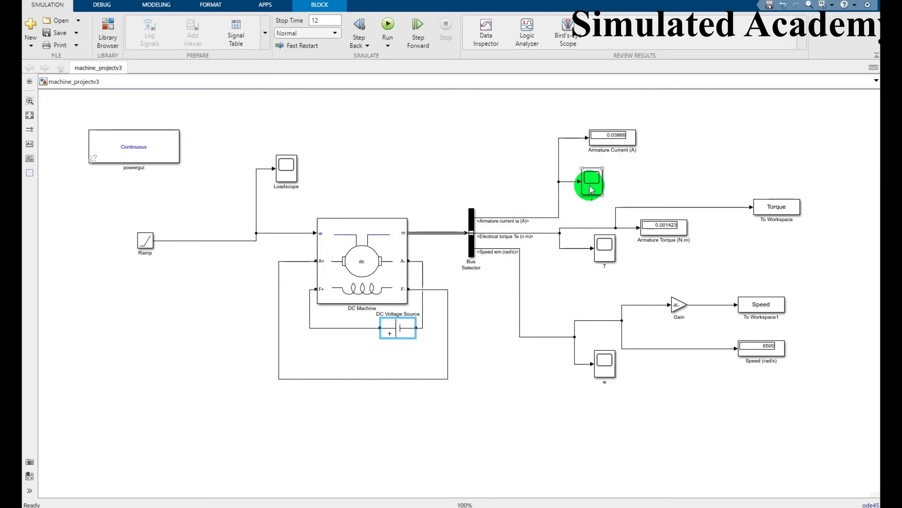
left_click(503, 240)
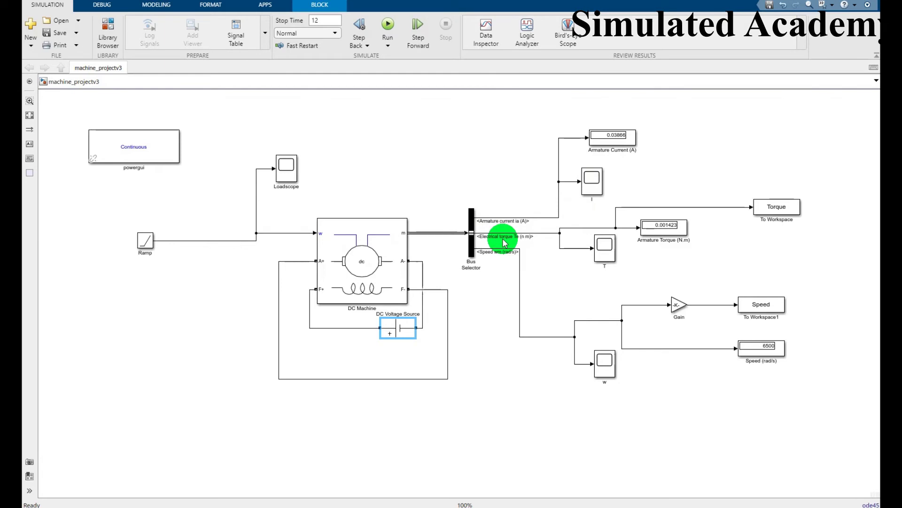
left_click(600, 251)
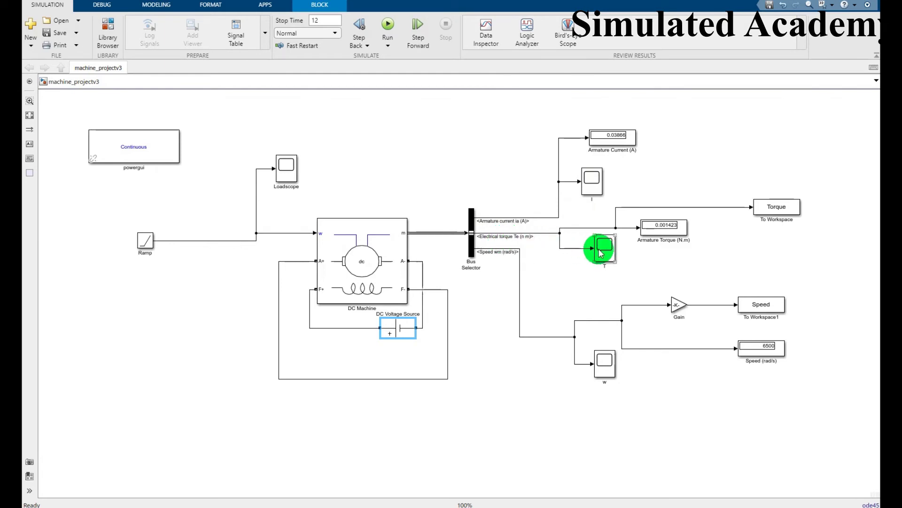
left_click(648, 233)
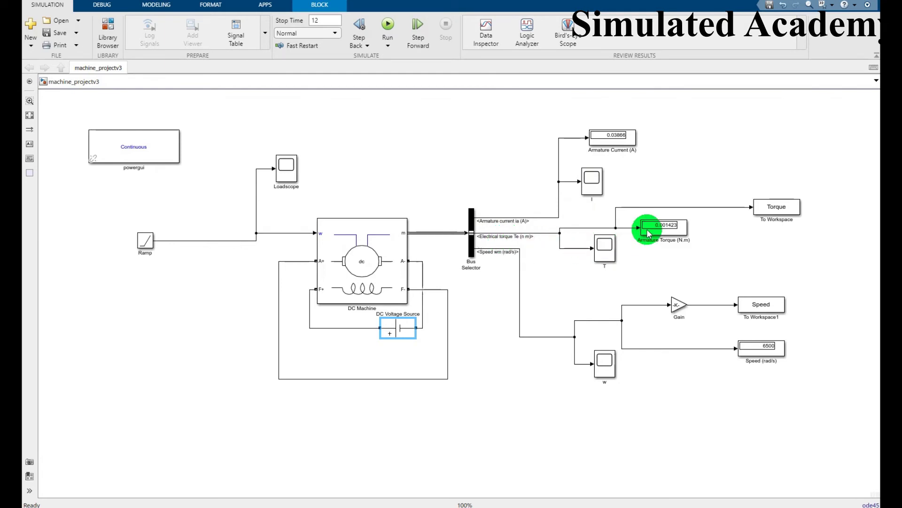
left_click(787, 211)
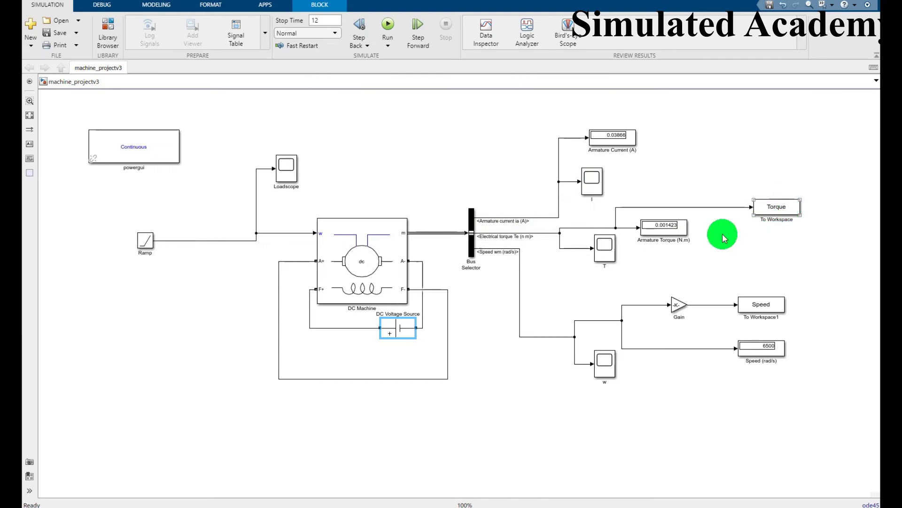
left_click(611, 375)
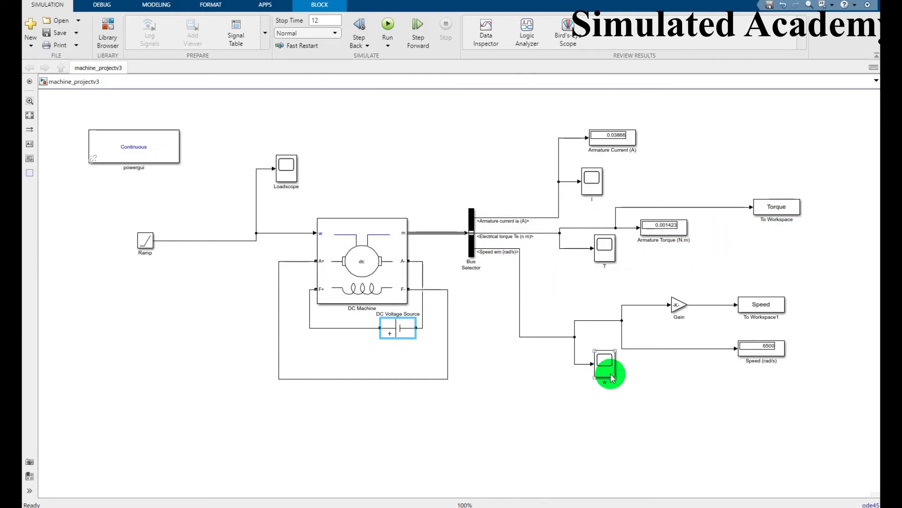
Resize the Gain block until 60/(2*pi) shows, and confirm that gain value unchanged
left_click(675, 305)
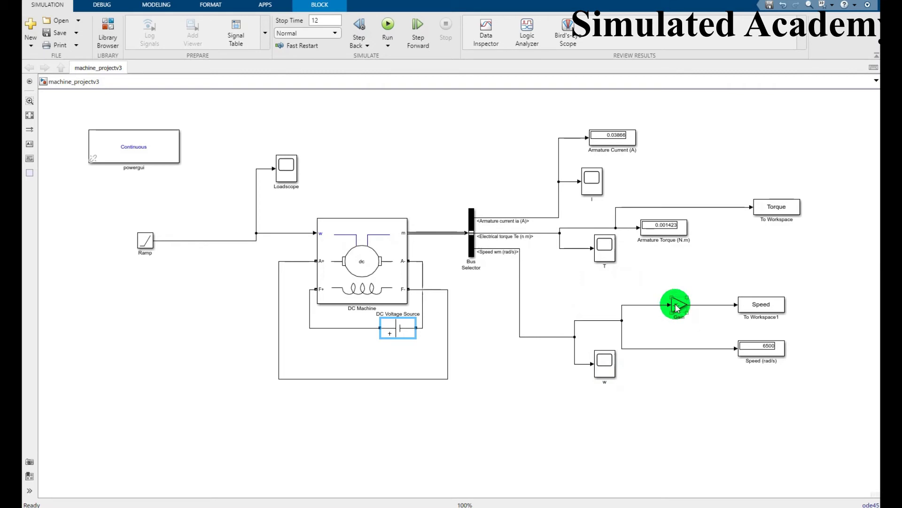
left_click_drag(672, 298, 651, 288)
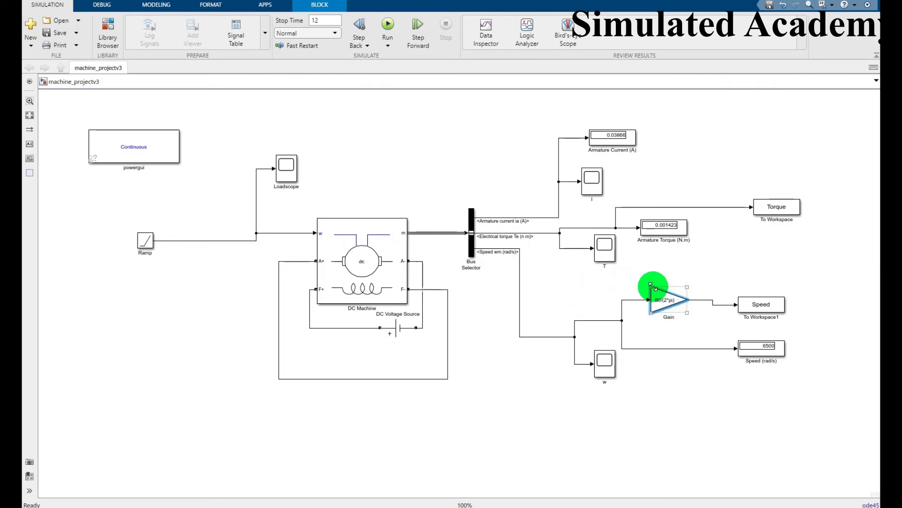
left_click(680, 329)
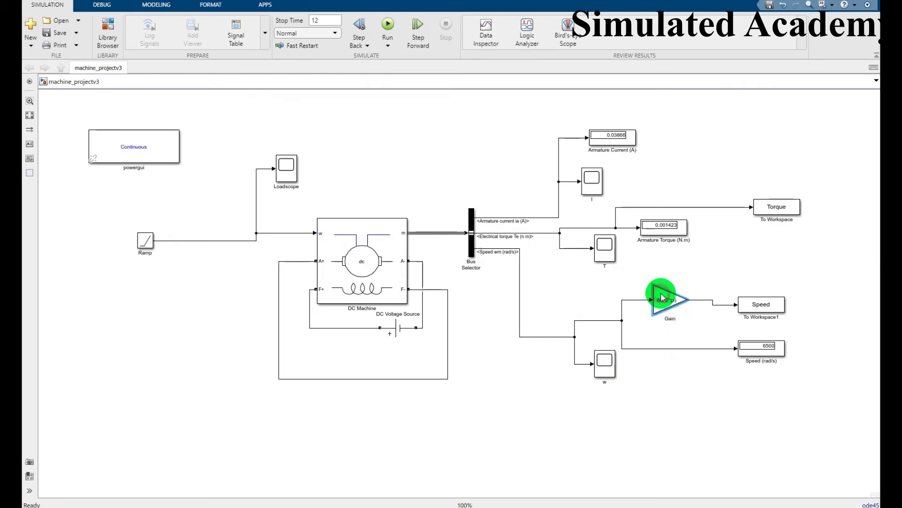
double_click(662, 296)
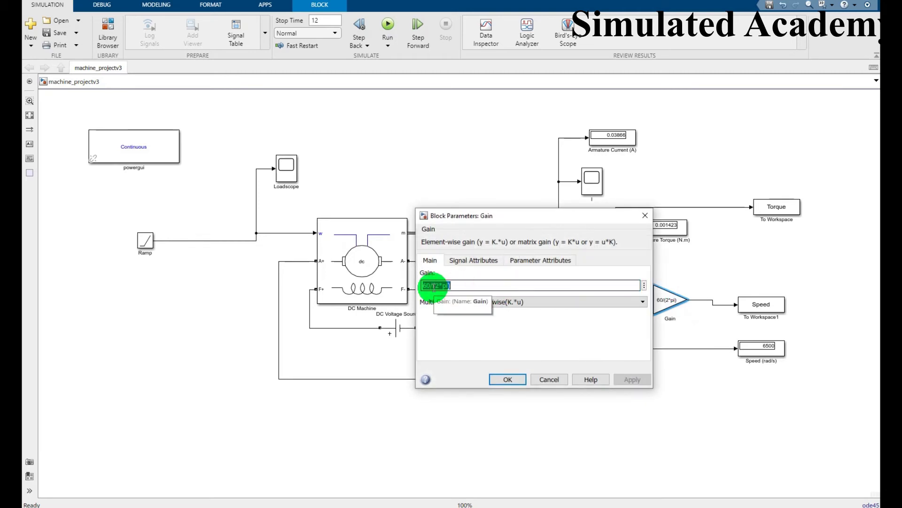
left_click(517, 378)
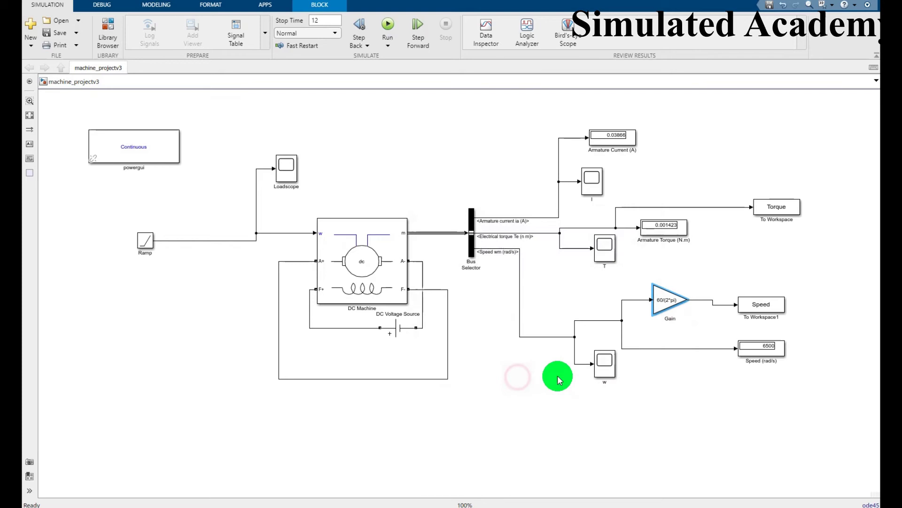
left_click(653, 355)
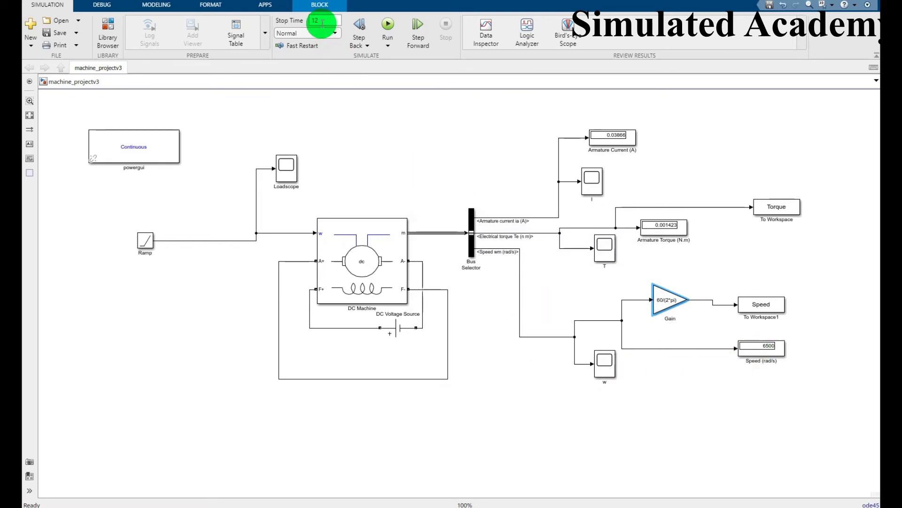
Run the 12-second simulation and maximize the DC Series Motor speed-versus-torque figure
left_click(387, 25)
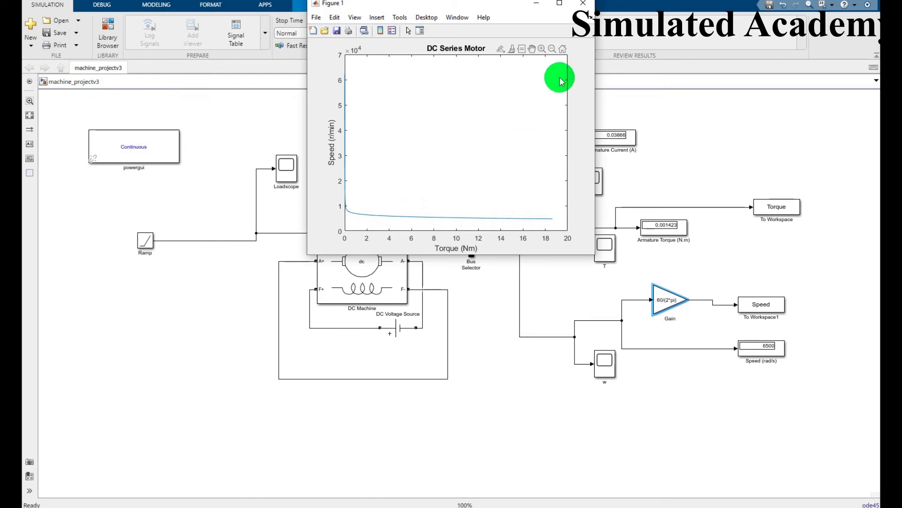
left_click(559, 3)
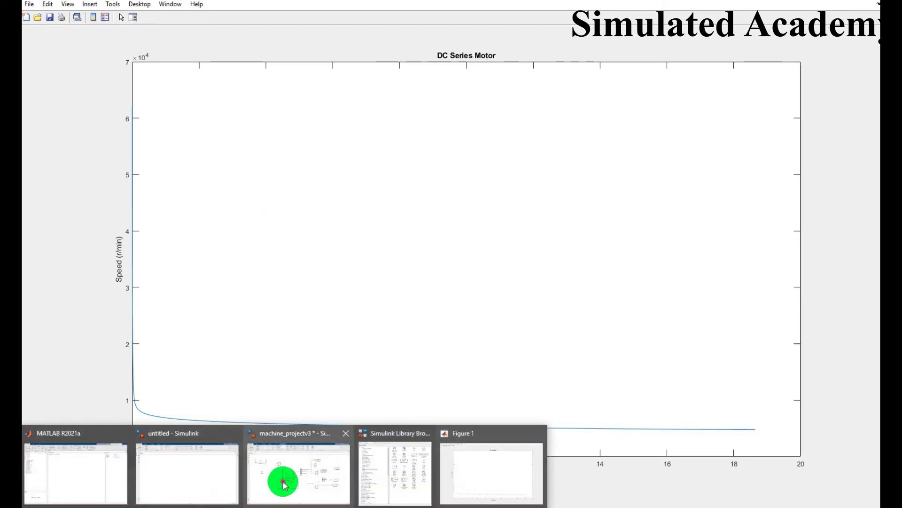
View the Loadscope and armature current I scope plots, returning to machine_projectv3 after each
left_click(283, 481)
double_click(286, 175)
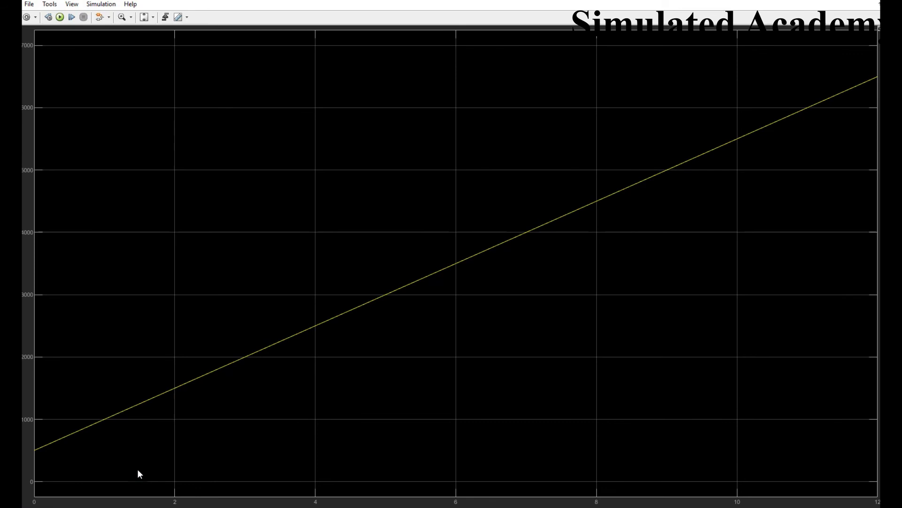
left_click(281, 479)
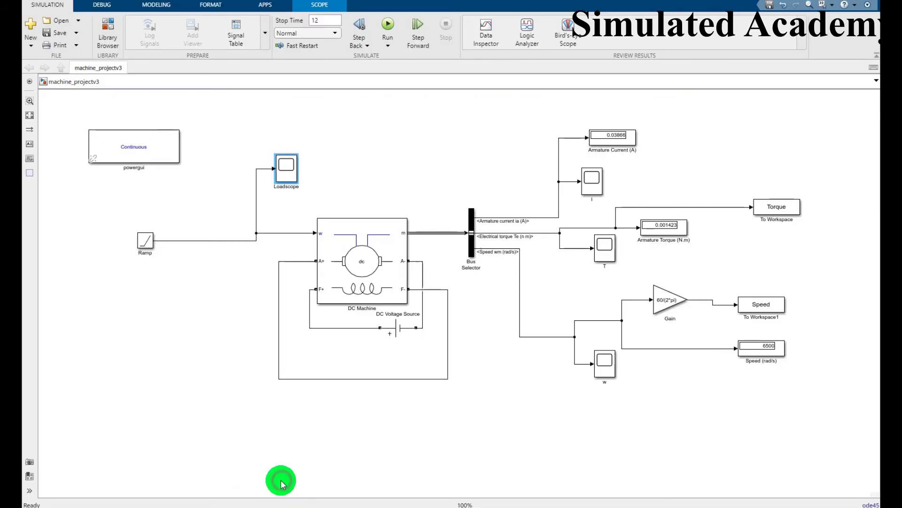
left_click(593, 178)
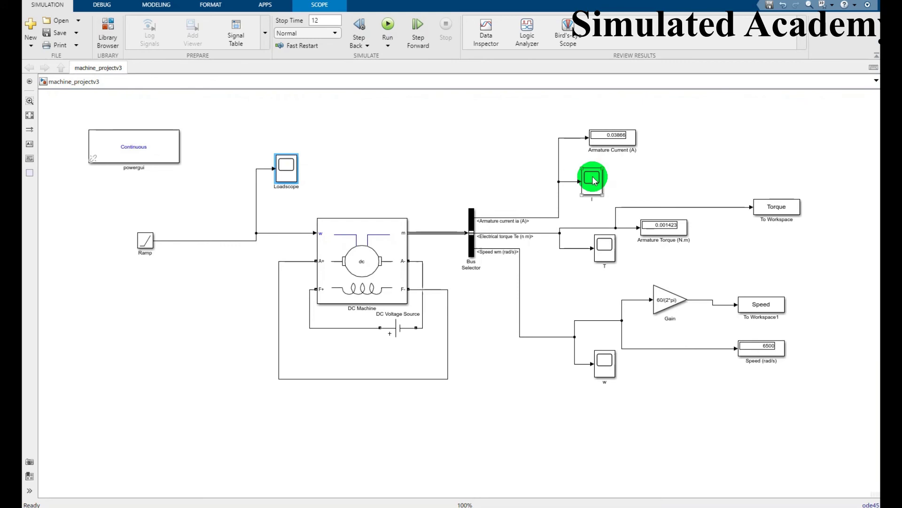
double_click(593, 179)
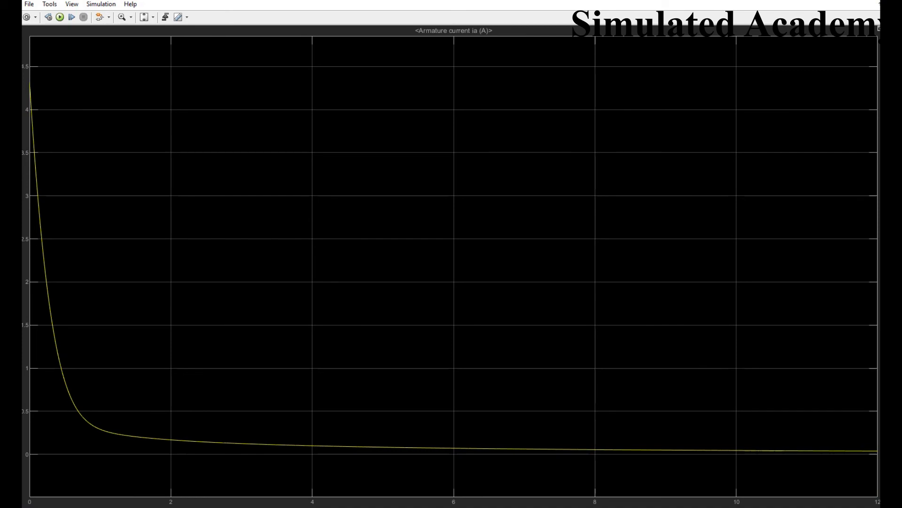
left_click(288, 477)
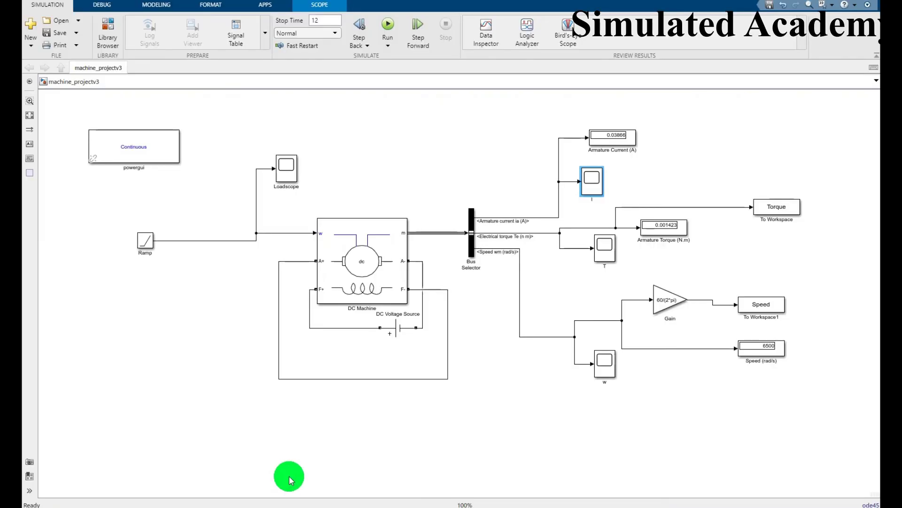
View the torque T and speed w scope plots, then return to the machine_projectv3 diagram
double_click(595, 266)
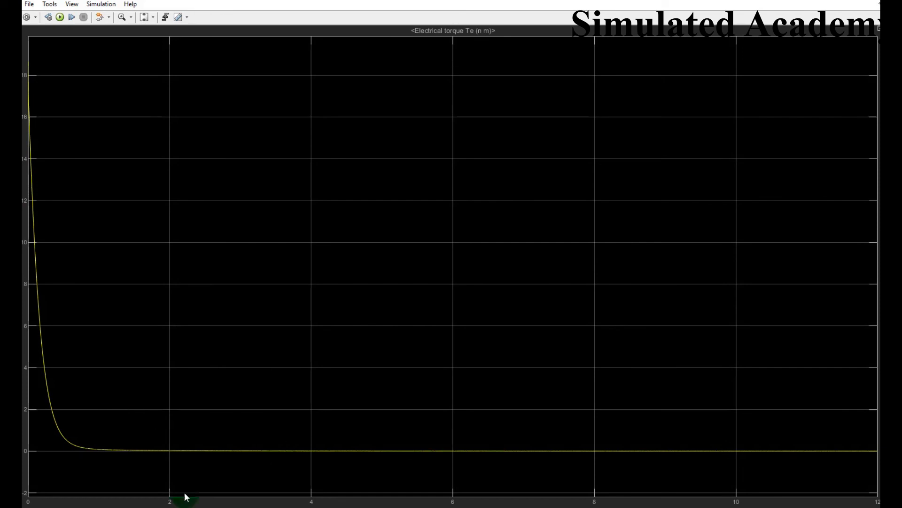
mouse_move(204, 492)
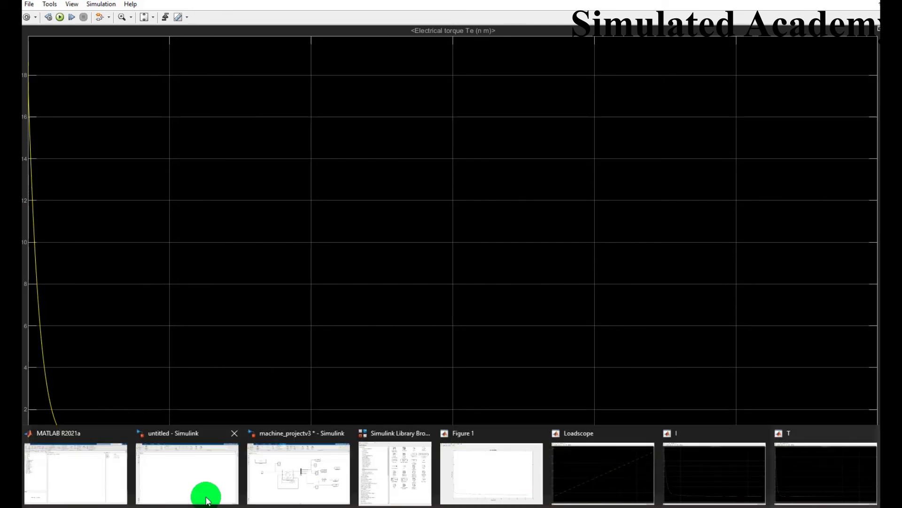
left_click(309, 472)
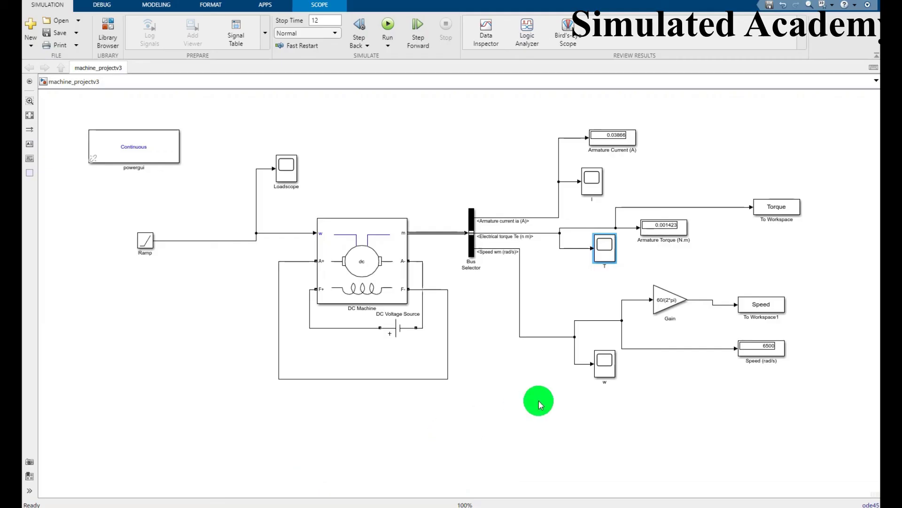
double_click(605, 363)
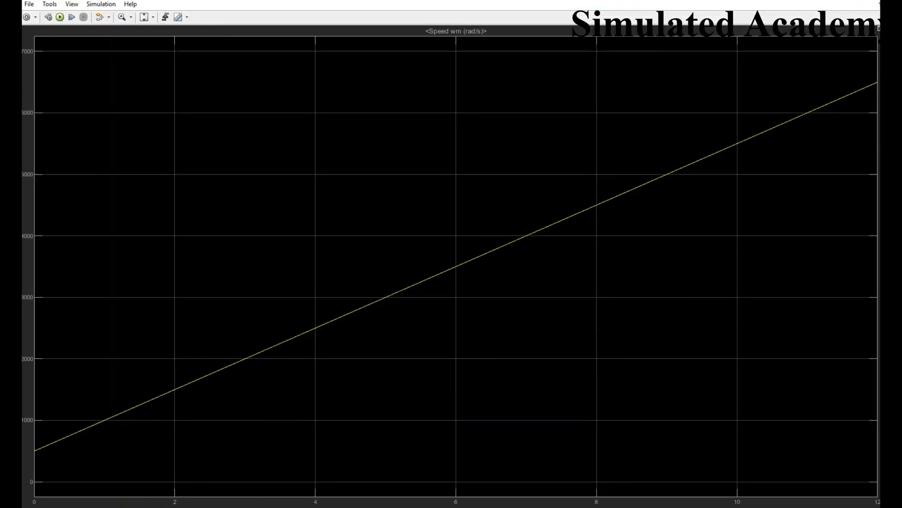
mouse_move(134, 502)
left_click(252, 480)
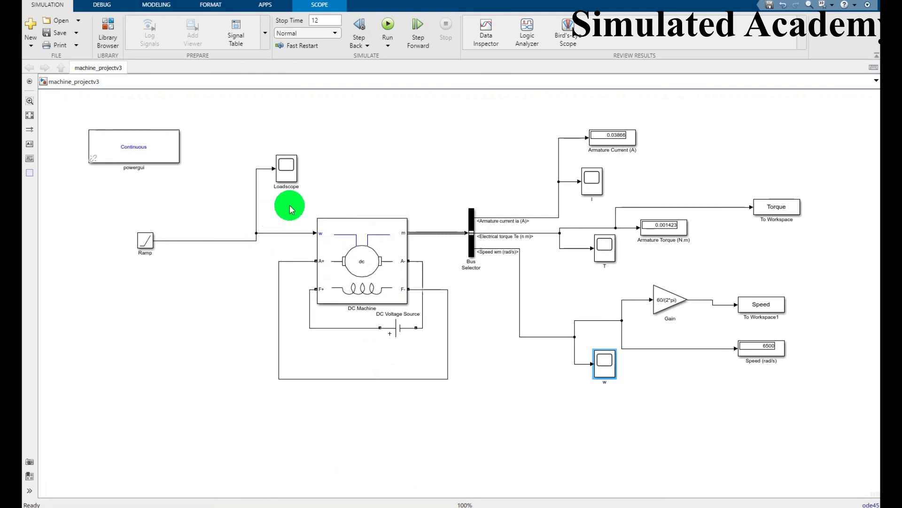
mouse_move(114, 495)
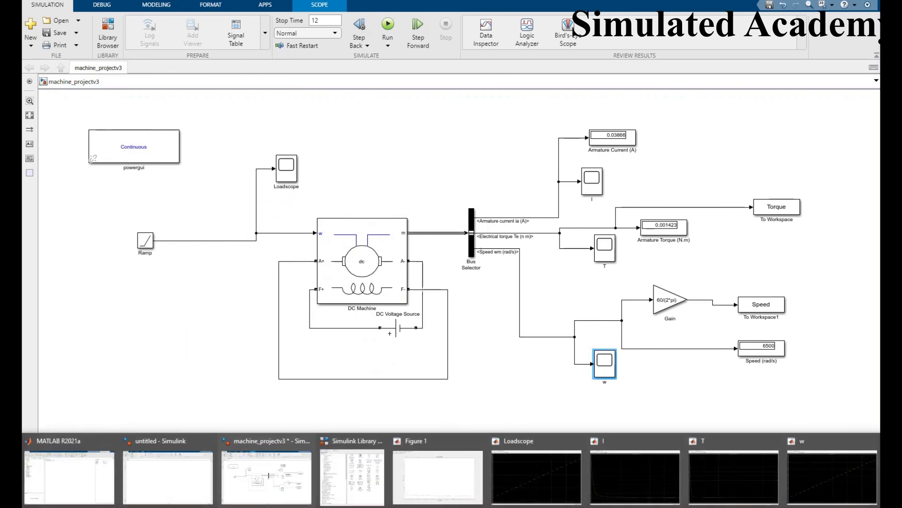
left_click(73, 484)
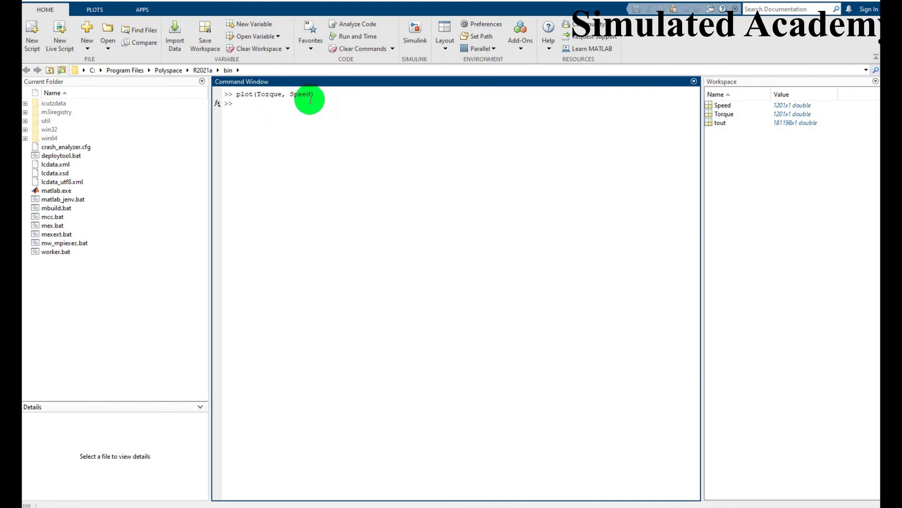
mouse_move(115, 505)
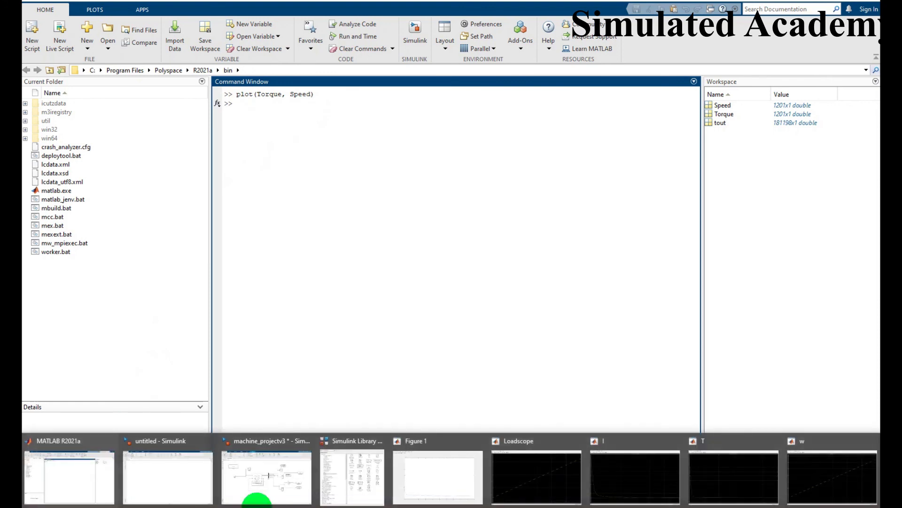
left_click(428, 461)
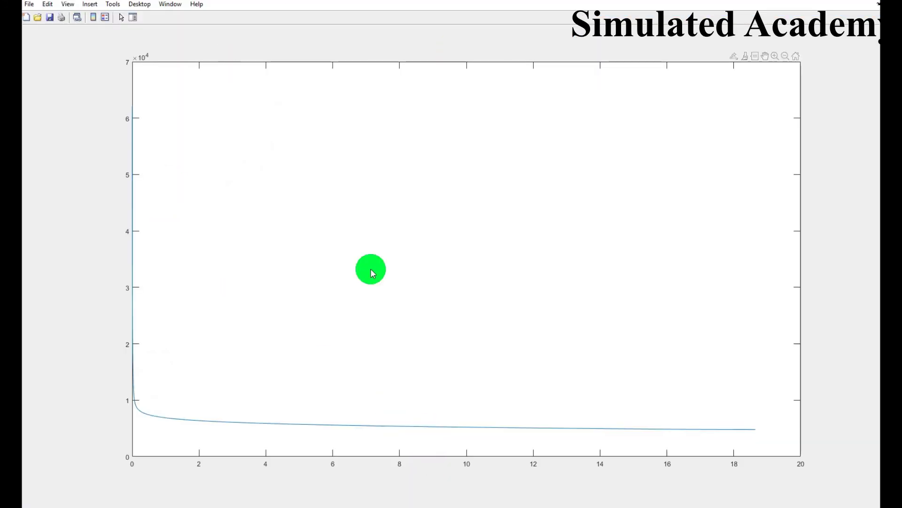
mouse_move(114, 505)
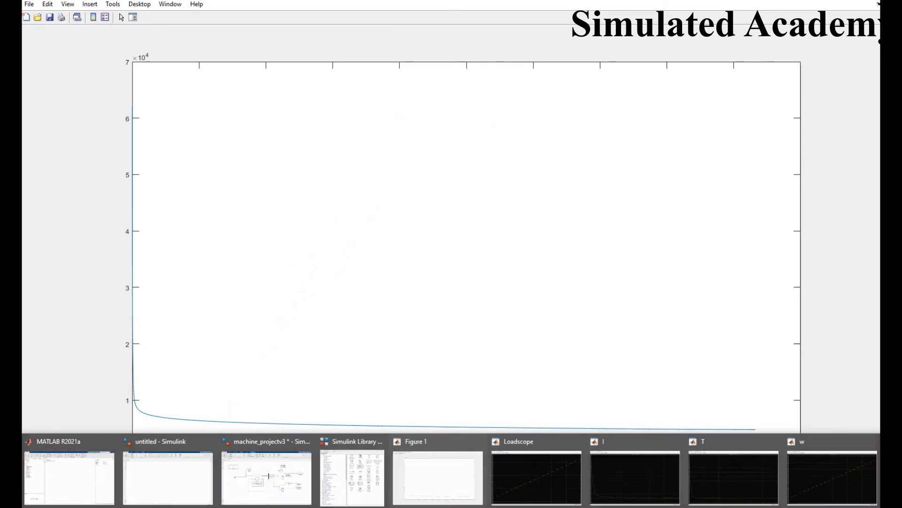
left_click(262, 477)
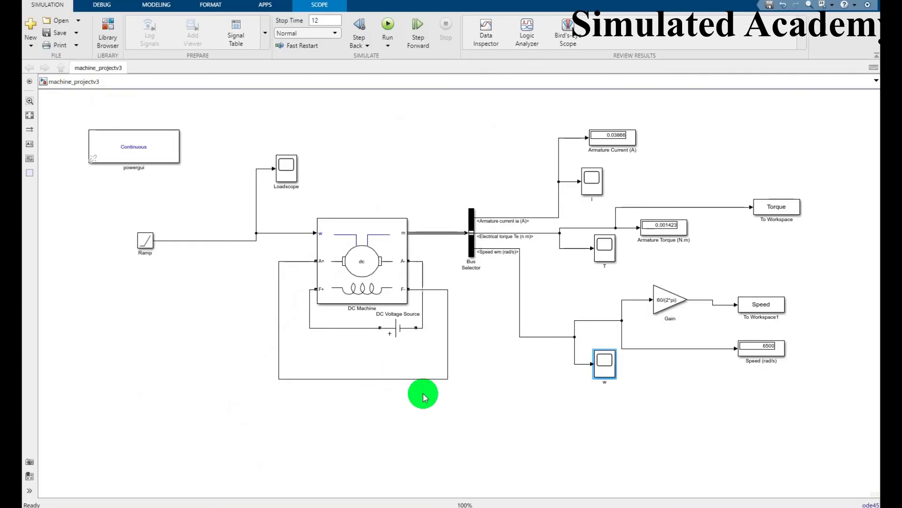